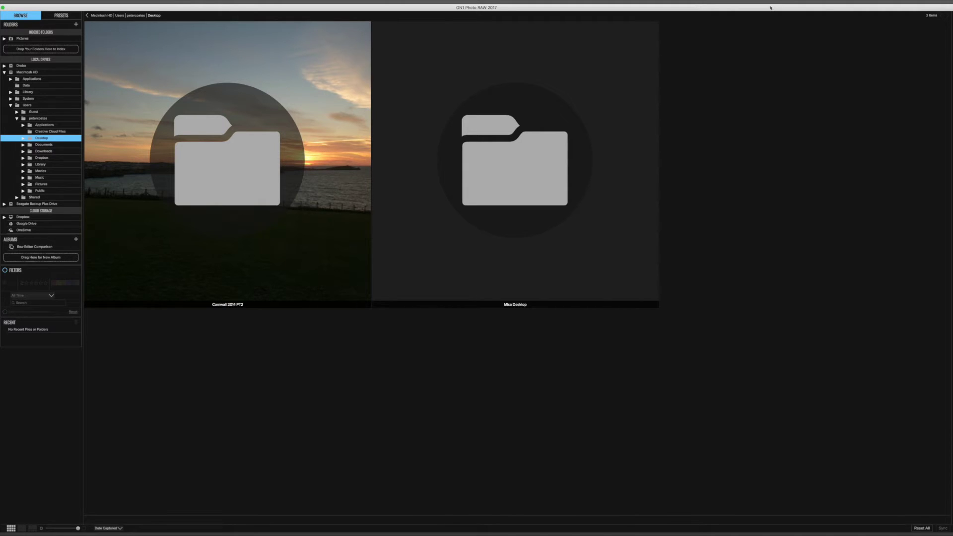
# - Open the Cornwall 2014 PT2 folder, look through its first photo thumbnails and select the first harbour photo
pyautogui.doubleClick(205, 171)
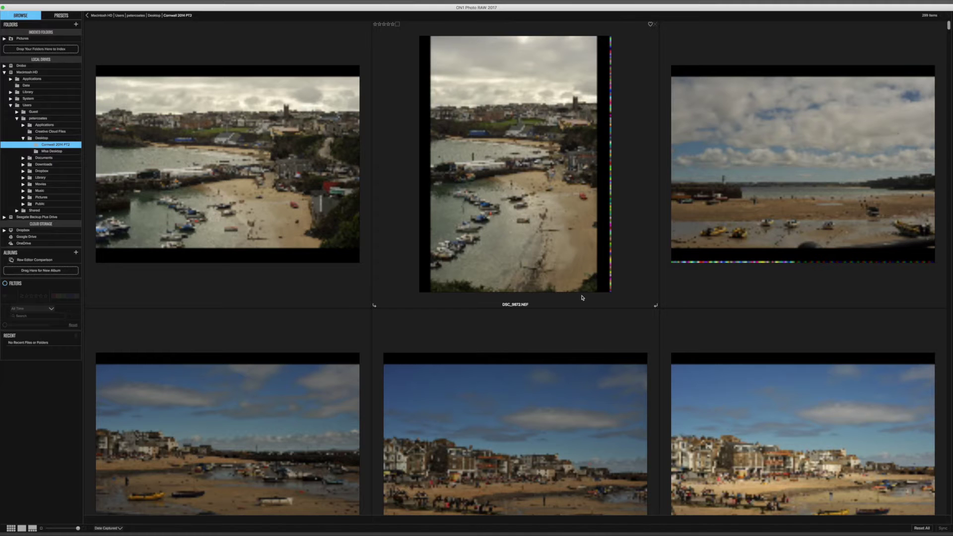
pyautogui.scroll(-10, 581, 299)
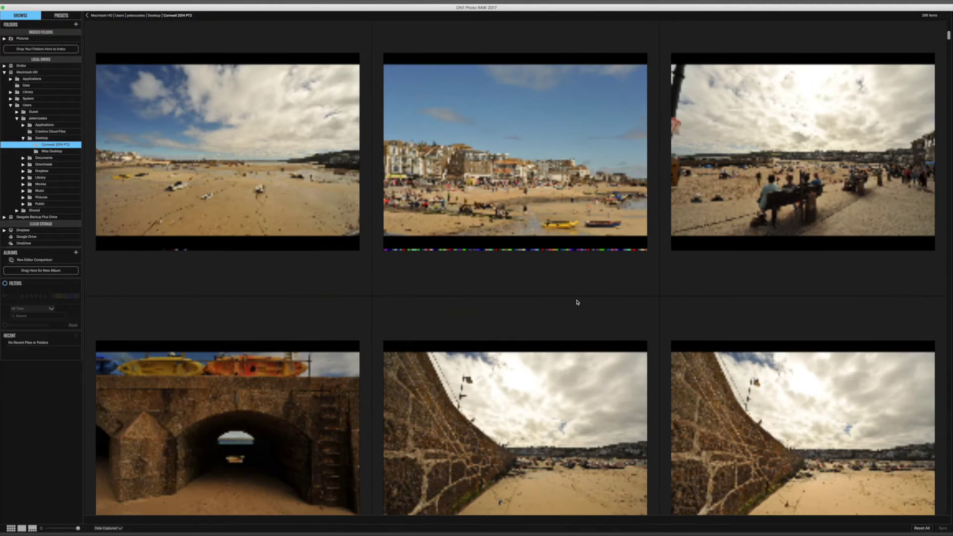
pyautogui.scroll(-15, 578, 302)
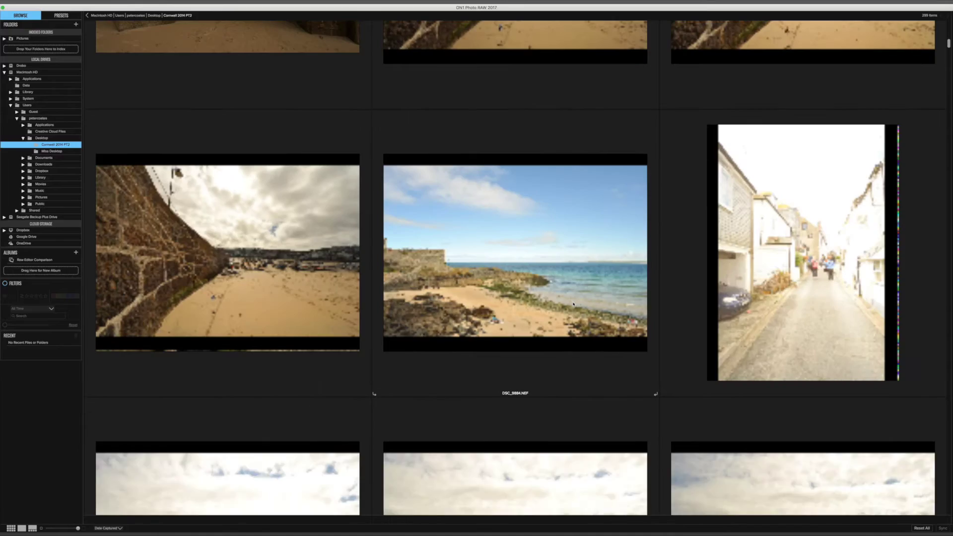
pyautogui.scroll(-15, 574, 304)
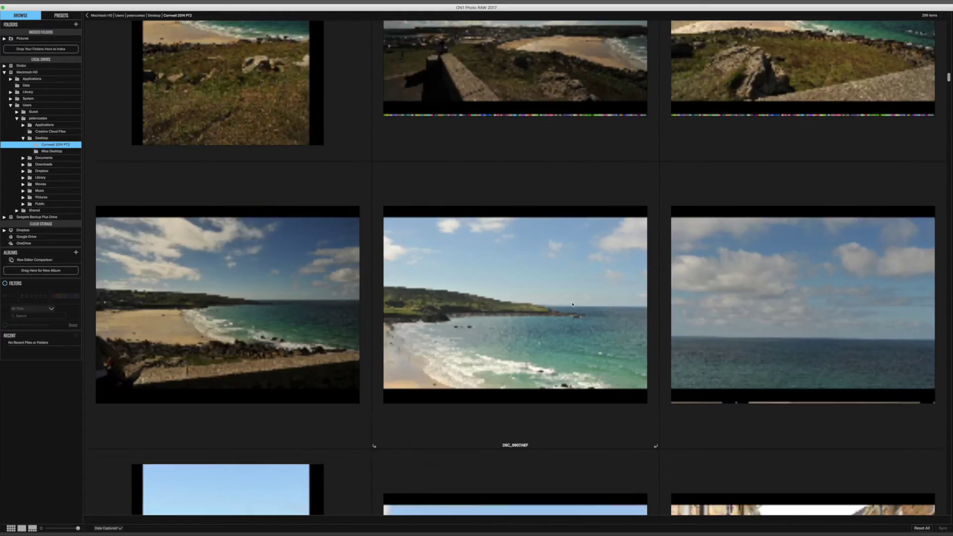
pyautogui.scroll(-15, 573, 304)
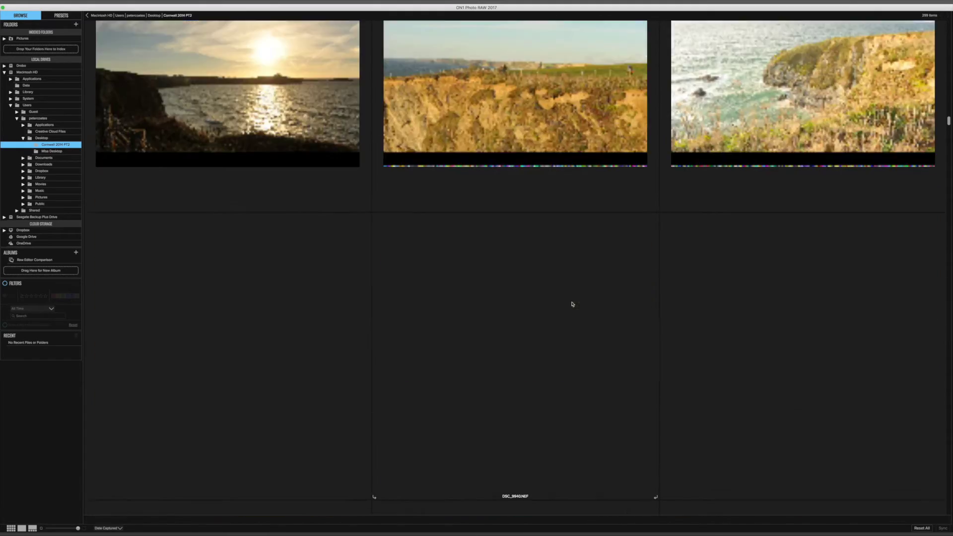
pyautogui.scroll(-15, 572, 305)
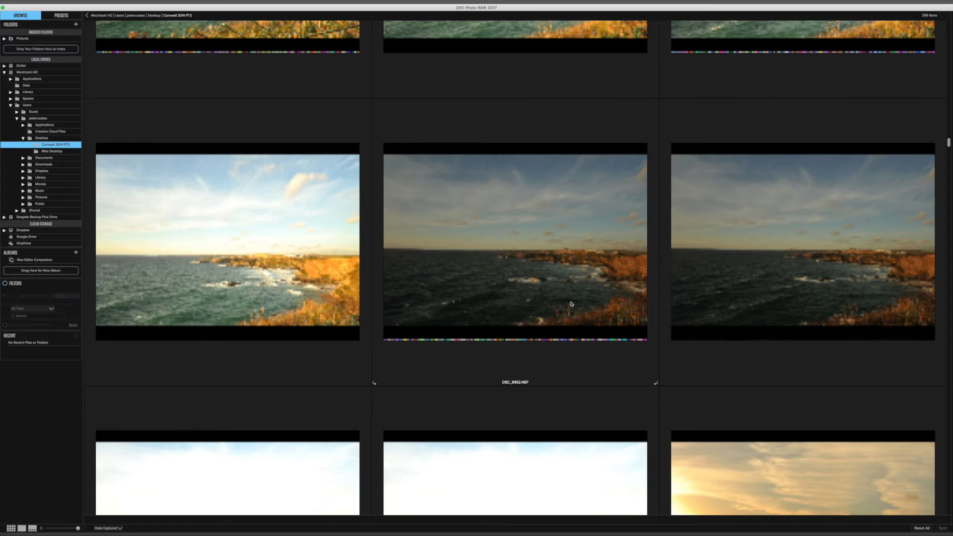
pyautogui.scroll(10, 572, 304)
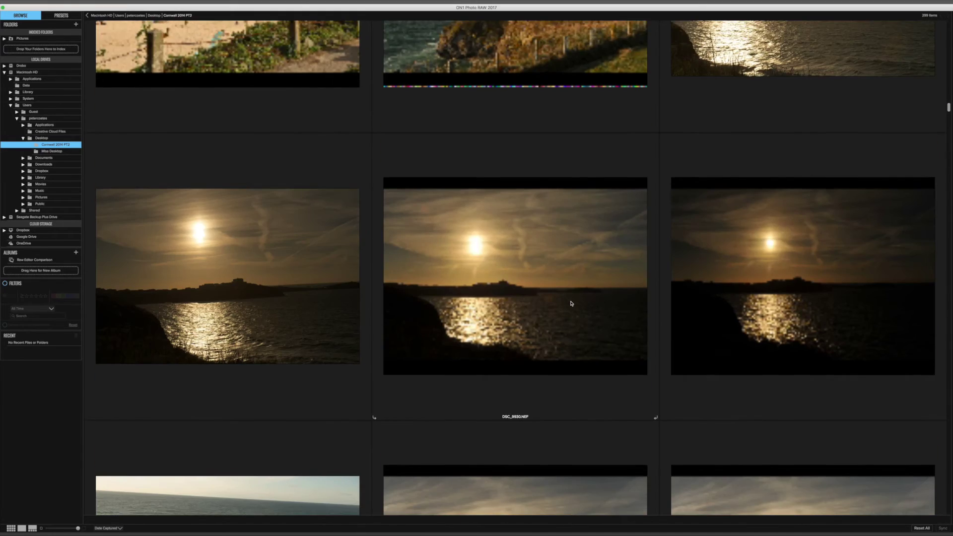
pyautogui.scroll(10, 571, 303)
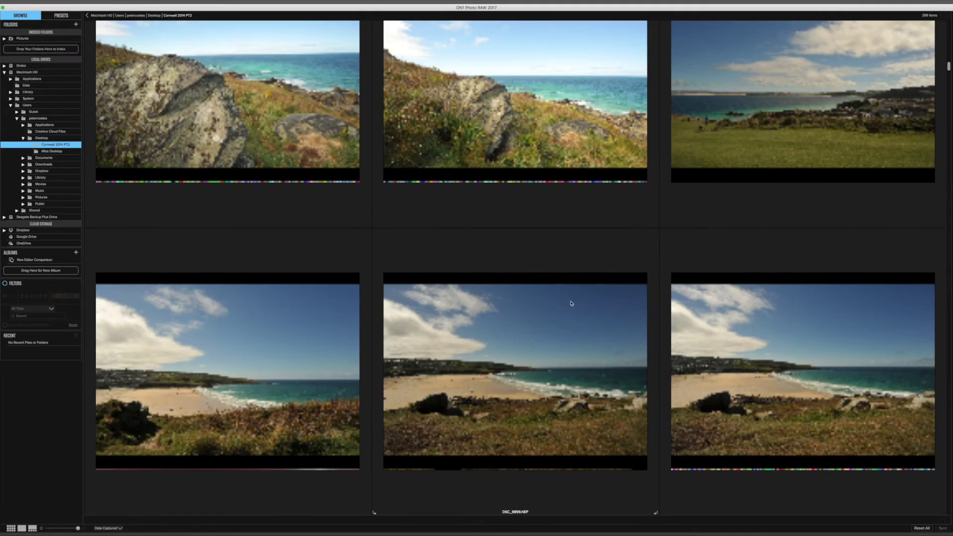
pyautogui.scroll(10, 571, 303)
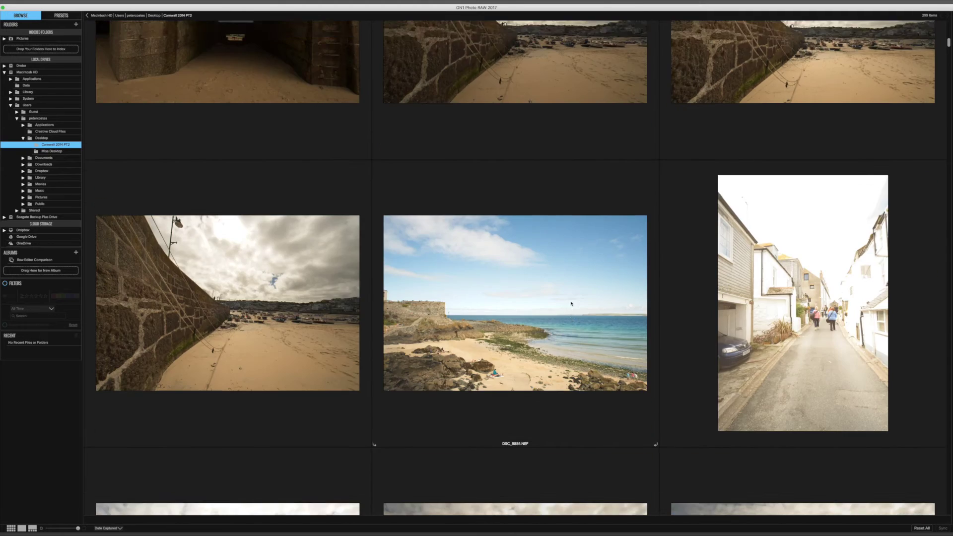
pyautogui.scroll(5, 572, 304)
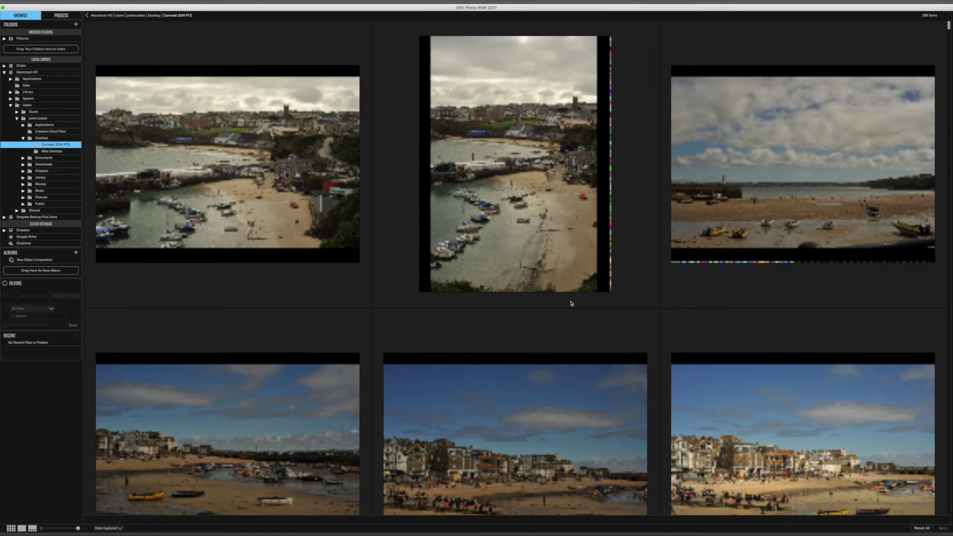
pyautogui.click(343, 204)
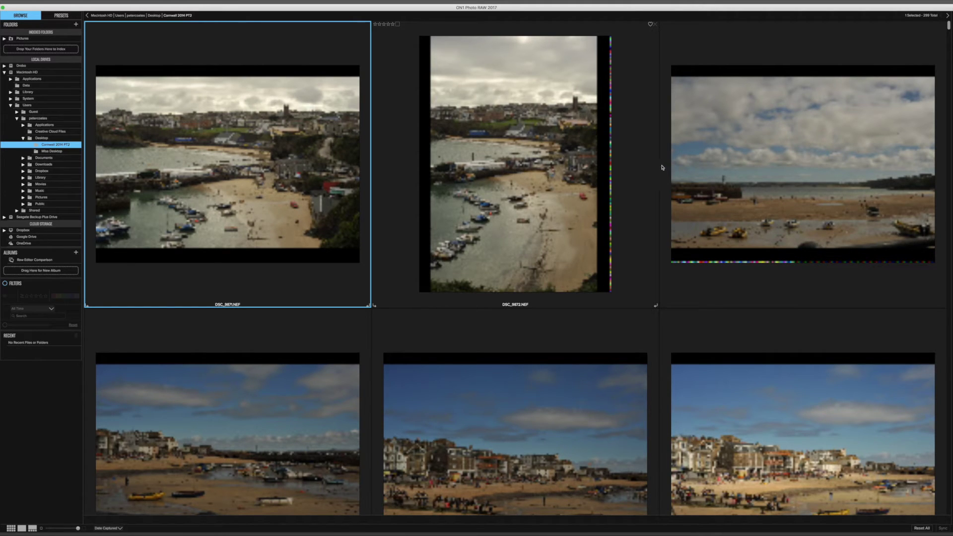
# - Examine the remaining photo thumbnails down to the end of the folder and revisit the earlier coastal shots
pyautogui.scroll(-20, 625, 181)
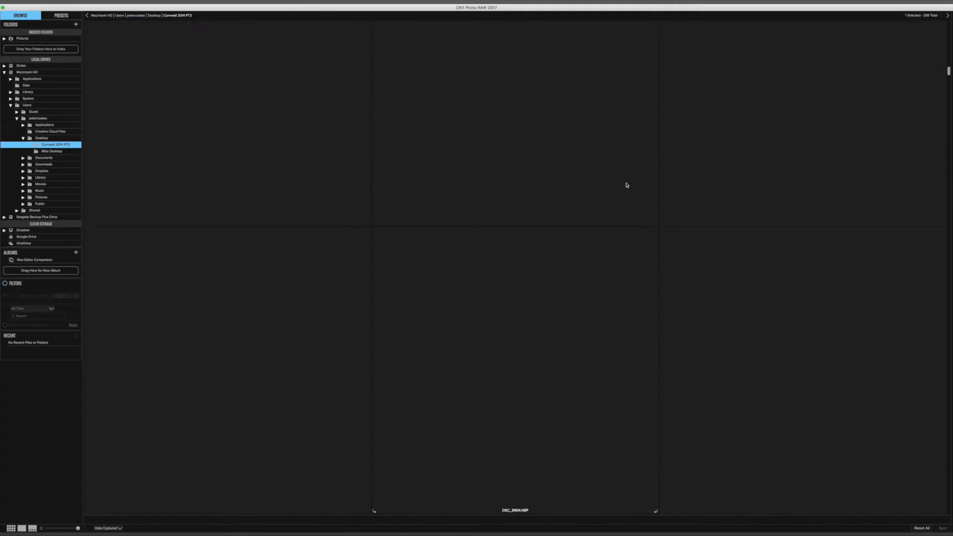
pyautogui.scroll(-20, 626, 184)
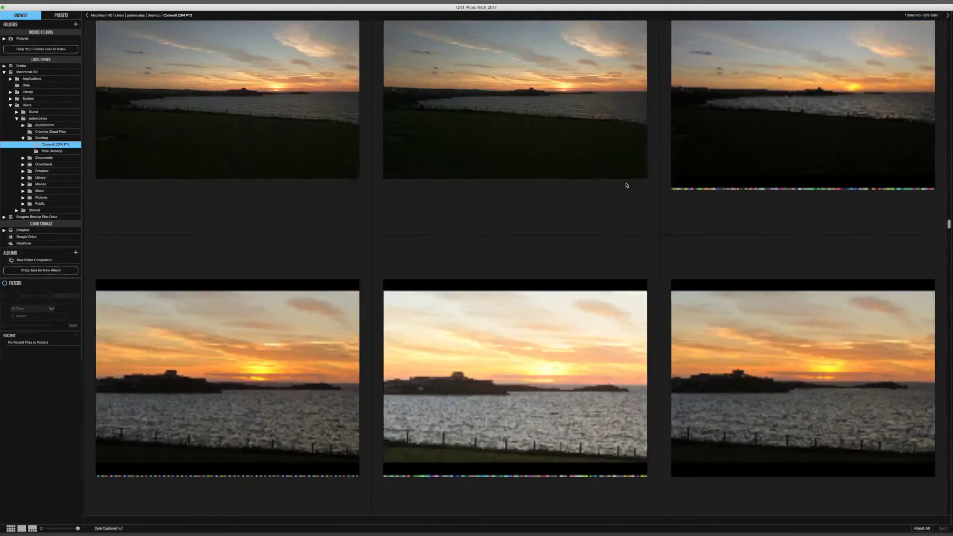
pyautogui.scroll(-15, 627, 185)
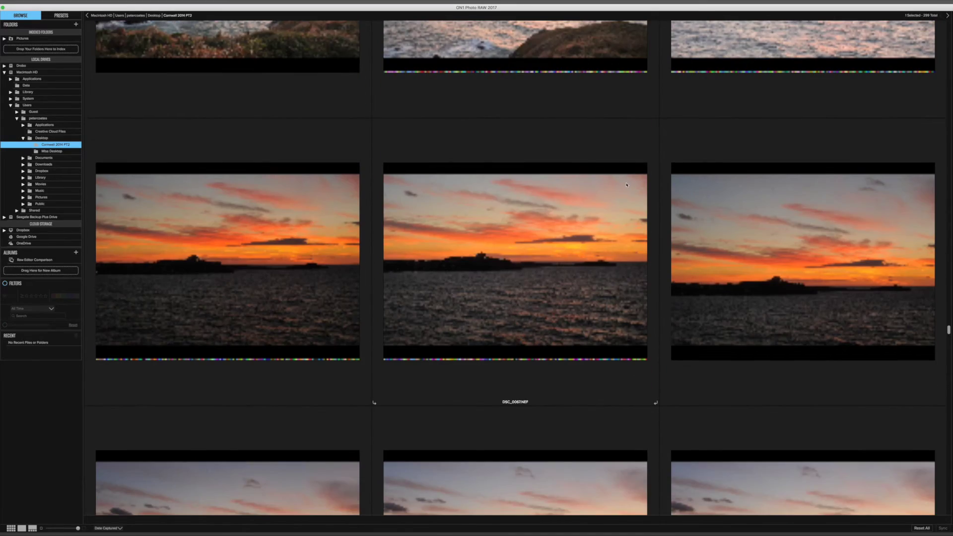
pyautogui.scroll(-10, 599, 226)
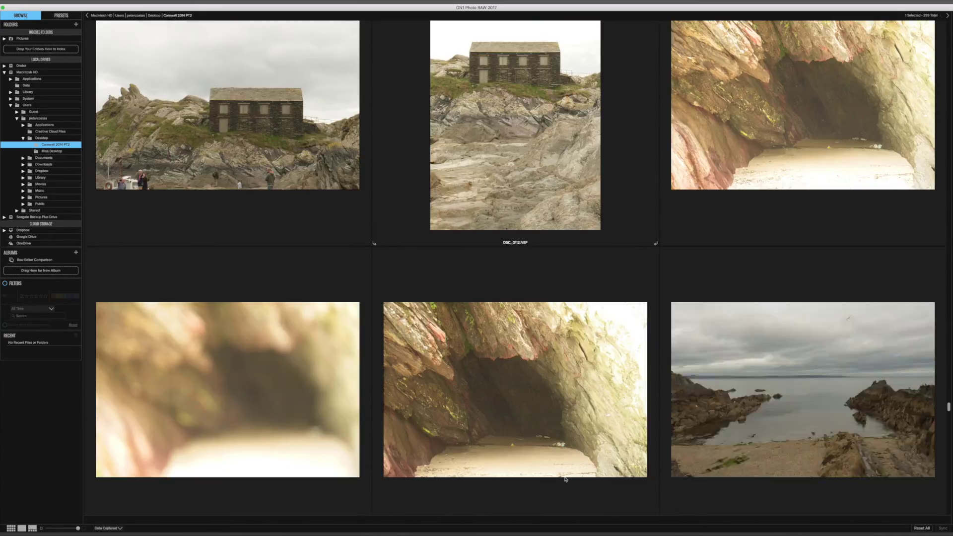
pyautogui.scroll(-10, 614, 378)
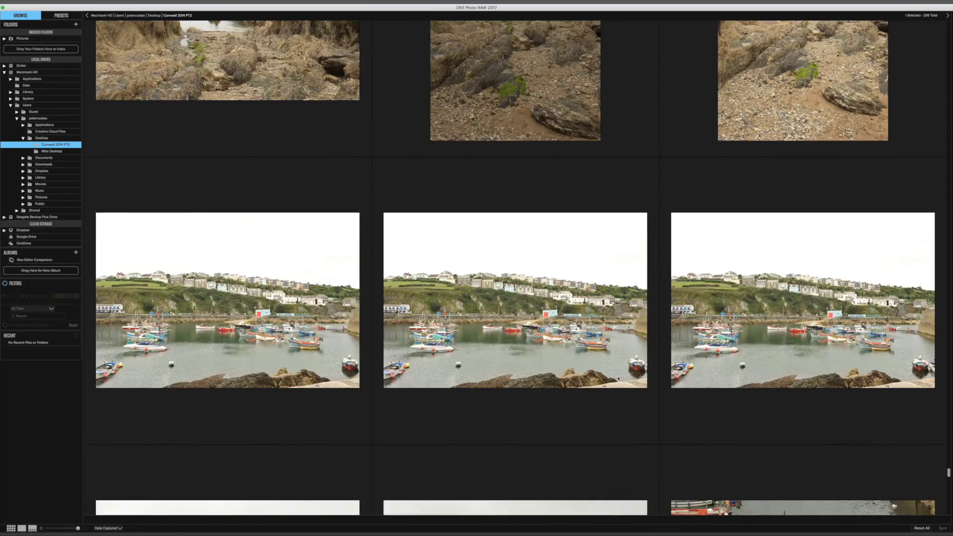
pyautogui.scroll(-5, 616, 379)
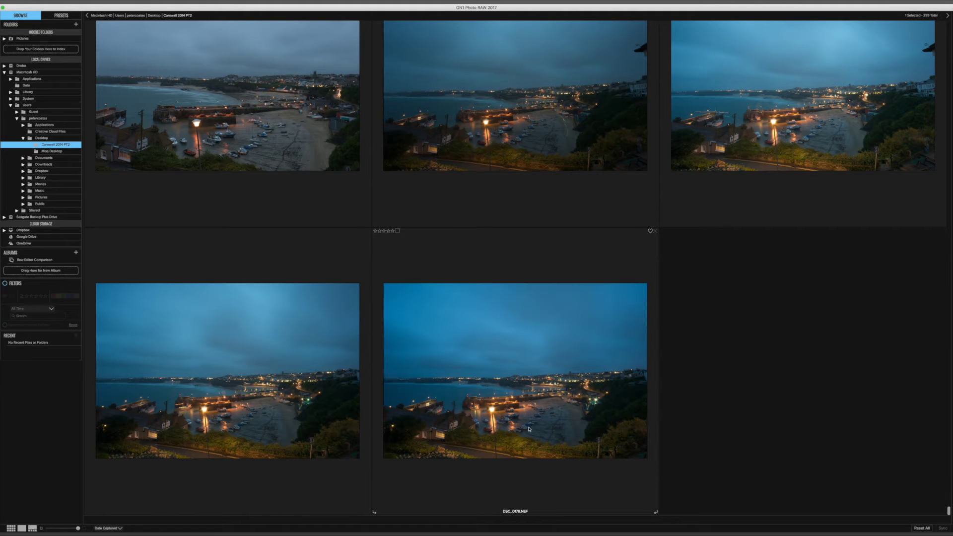
pyautogui.scroll(10, 763, 268)
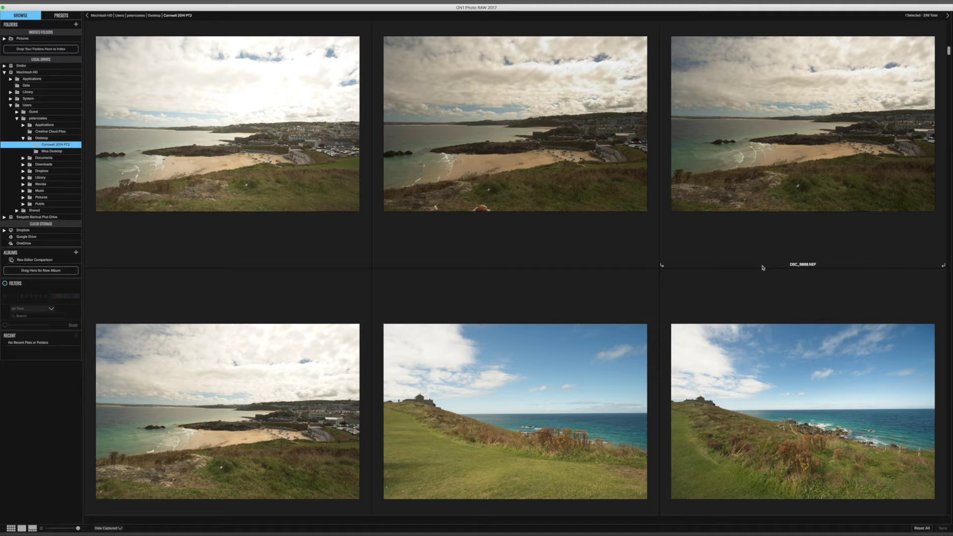
pyautogui.scroll(-5, 763, 267)
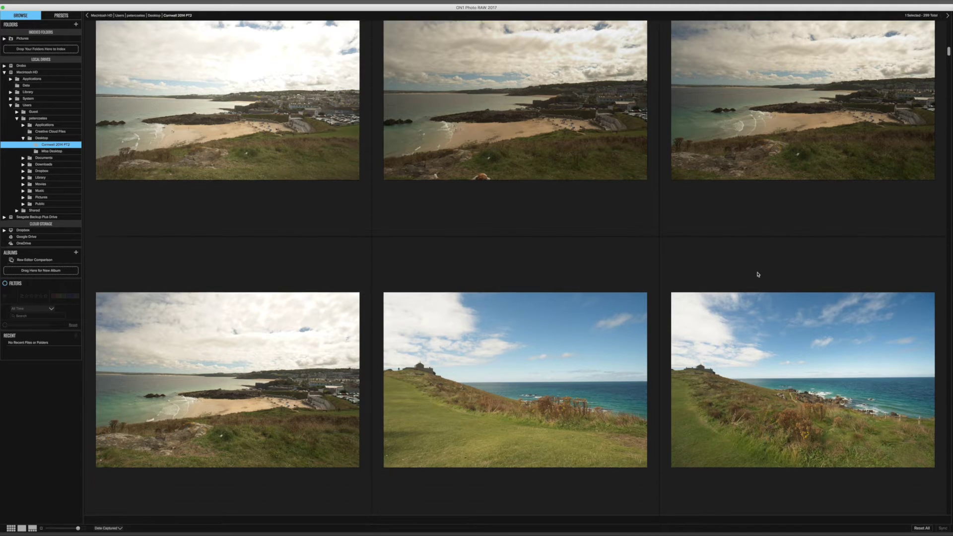
pyautogui.scroll(-3, 757, 279)
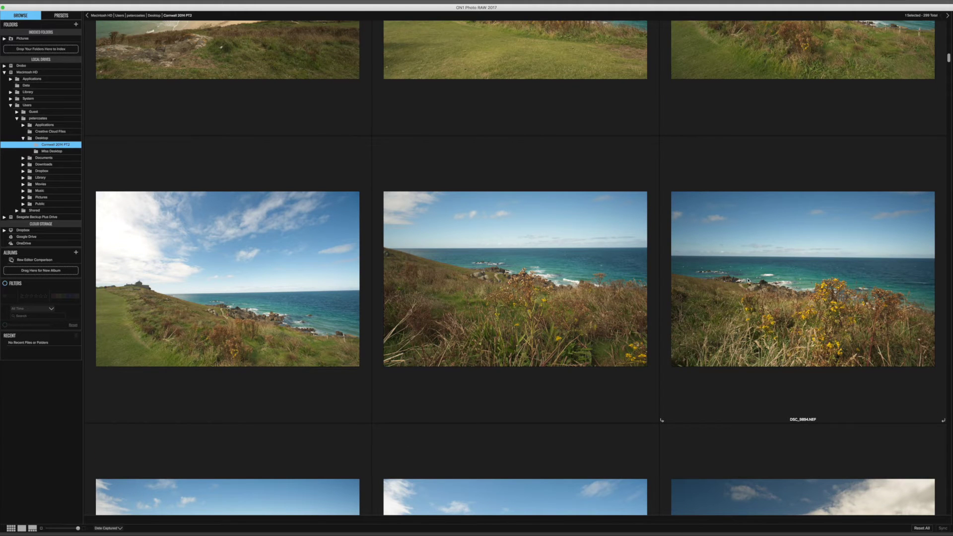
pyautogui.scroll(3, 749, 280)
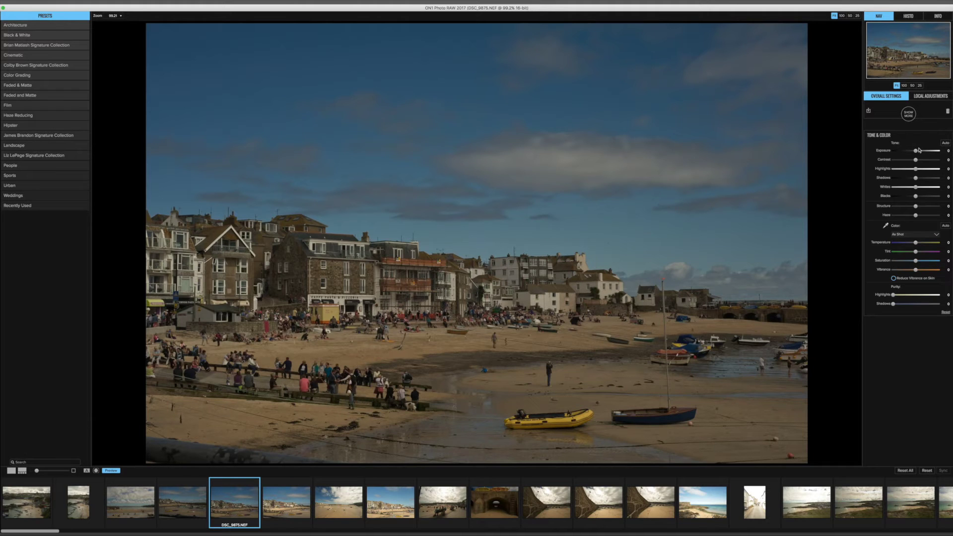
# - Try a slight exposure change on the beach photo DSC_9875.NEF and reset it to its default
pyautogui.moveTo(916, 152); pyautogui.dragTo(914, 154)
pyautogui.doubleClick(890, 153)
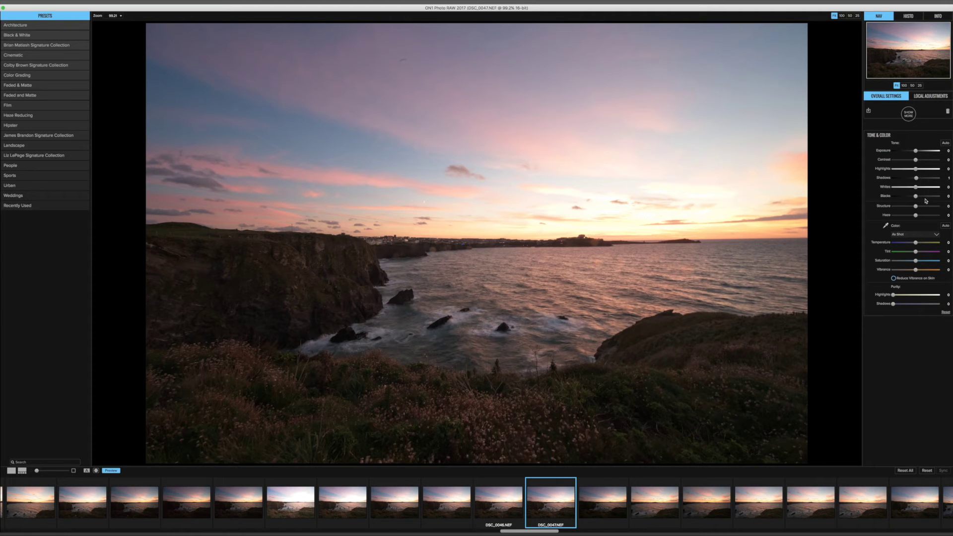
# - Adjust the tone of the sunset photo DSC_0047.NEF with Highlights at -100, Shadows at 36 and Blacks at -4
pyautogui.moveTo(917, 177); pyautogui.dragTo(949, 182)
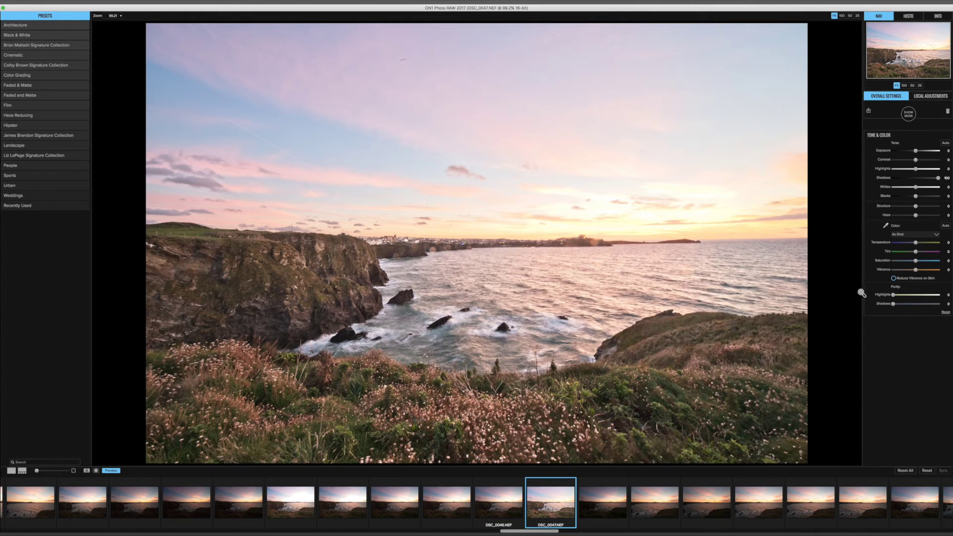
pyautogui.moveTo(915, 169); pyautogui.dragTo(885, 171)
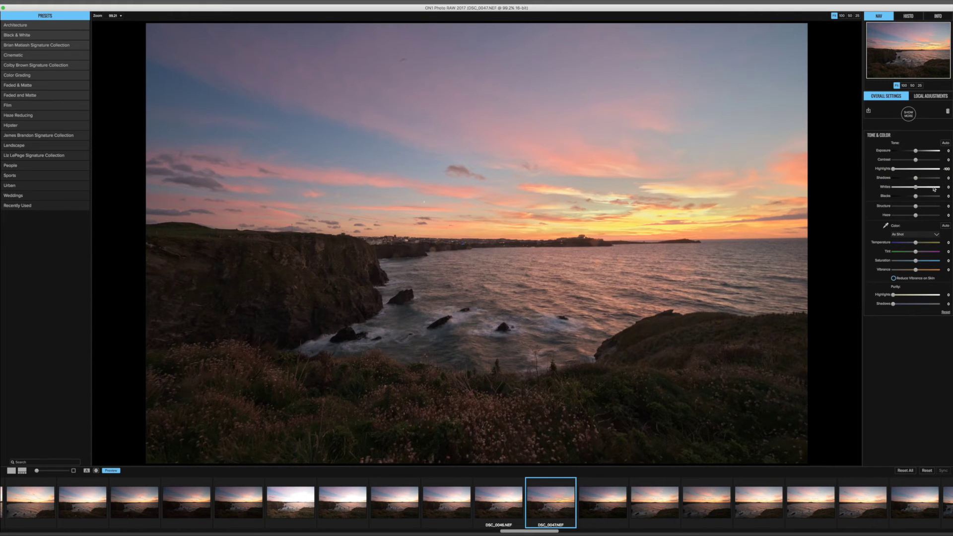
pyautogui.click(930, 179)
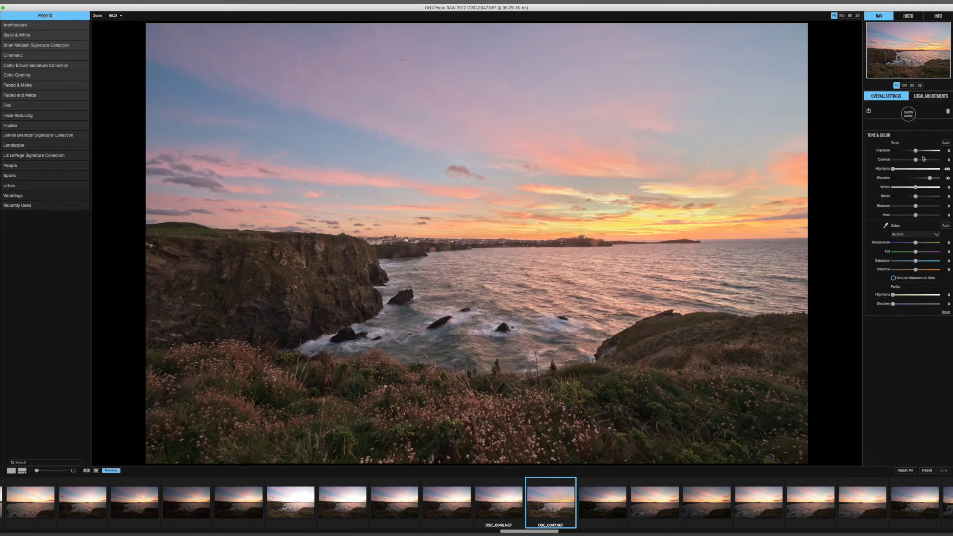
pyautogui.click(927, 196)
pyautogui.moveTo(928, 198); pyautogui.dragTo(914, 197)
# - Compare the sunset photo with and without its tone adjustments
pyautogui.click(111, 471)
pyautogui.click(112, 471)
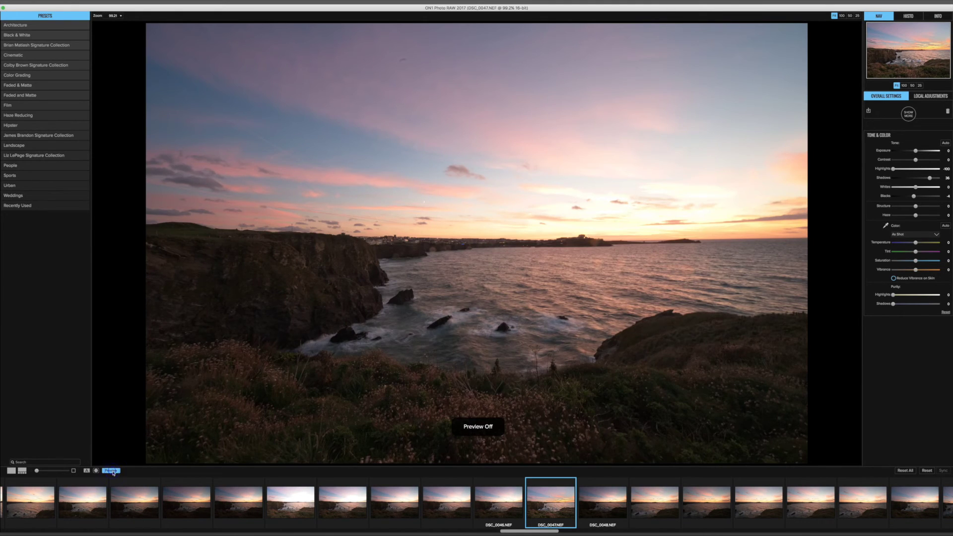
pyautogui.click(111, 471)
pyautogui.click(111, 471)
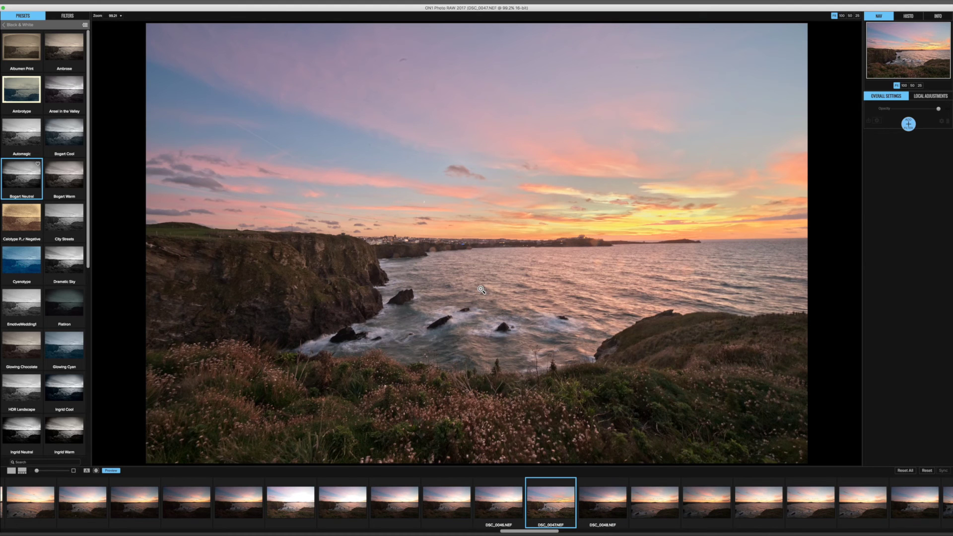
# - Apply the EmotiveWedding1 black-and-white preset to the sunset photo and fine-tune its Red colour response
pyautogui.click(25, 310)
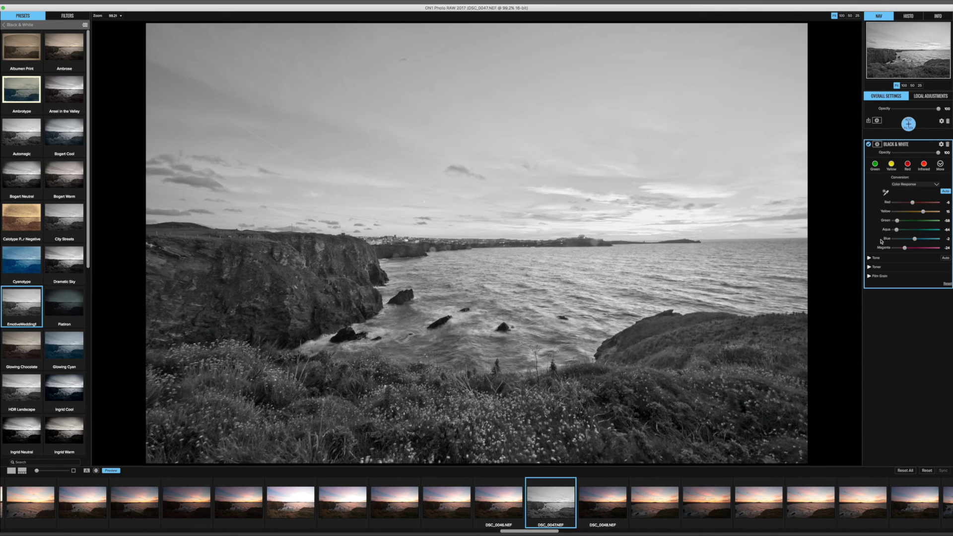
pyautogui.moveTo(912, 202)
pyautogui.mouseDown()
pyautogui.moveTo(897, 203)
pyautogui.moveTo(914, 205)
pyautogui.mouseUp()
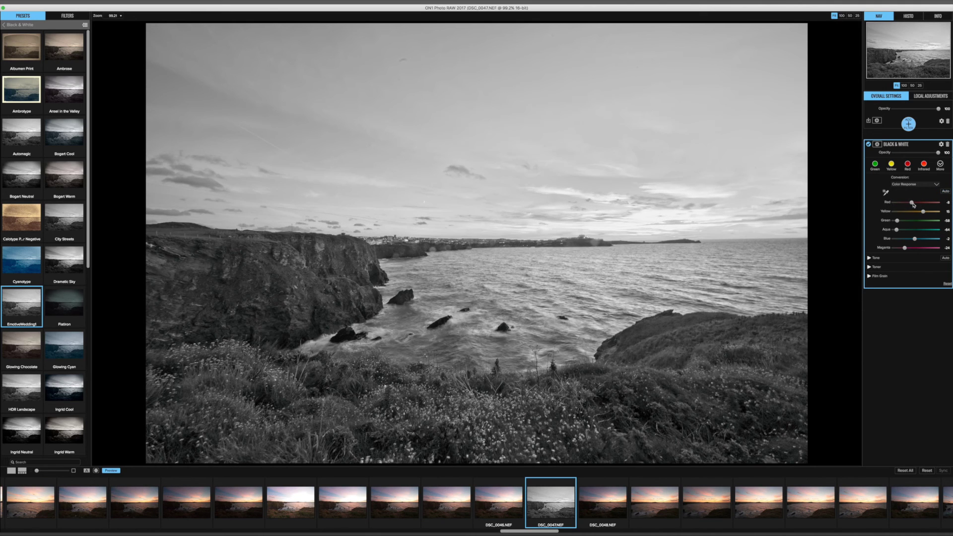